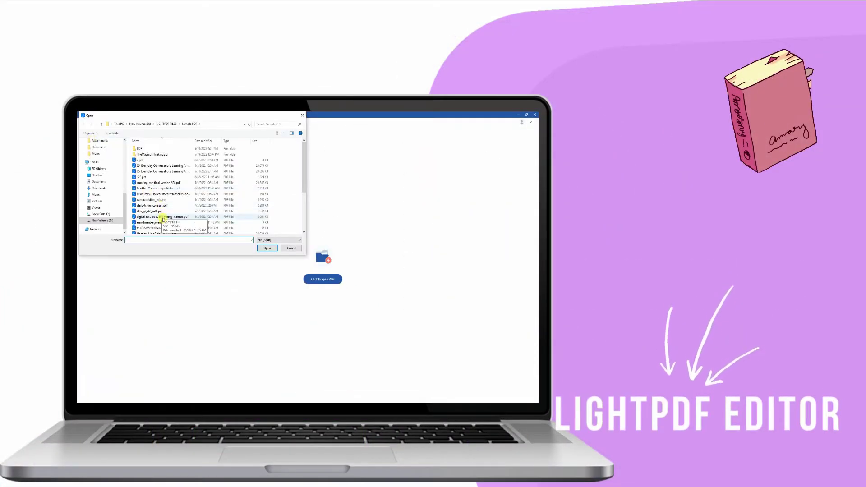
# Open the Child Travel Consent Form PDF from the Open dialog
pyautogui.doubleClick(167, 217)
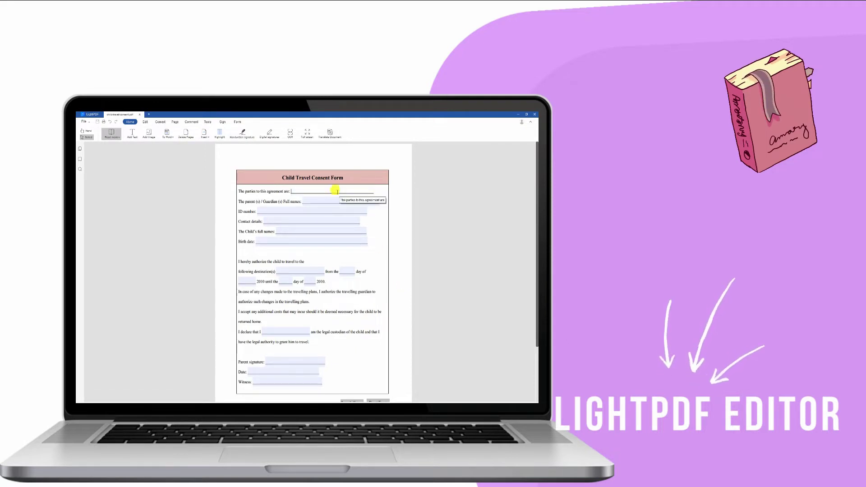
pyautogui.write('SAMPLE CLICKS')
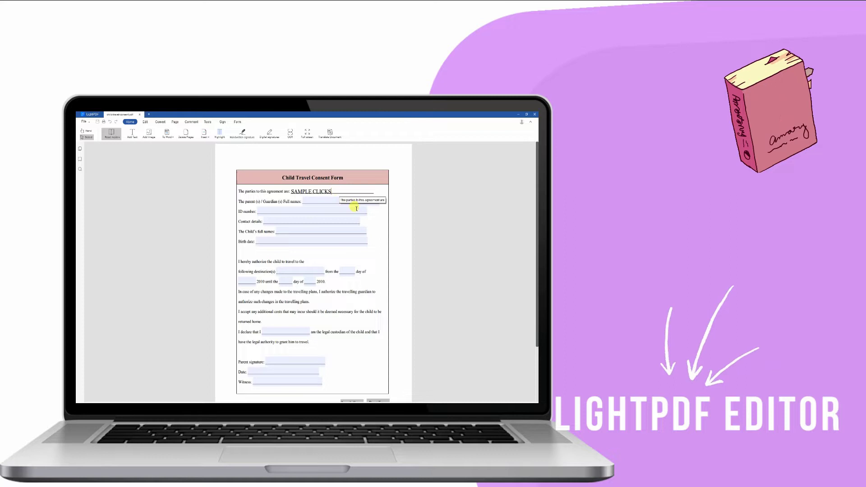
# Fill the parties, full names, ID number and contact details fields with SAMPLE text
pyautogui.click(336, 203)
pyautogui.write('SAMPLE TEXT')
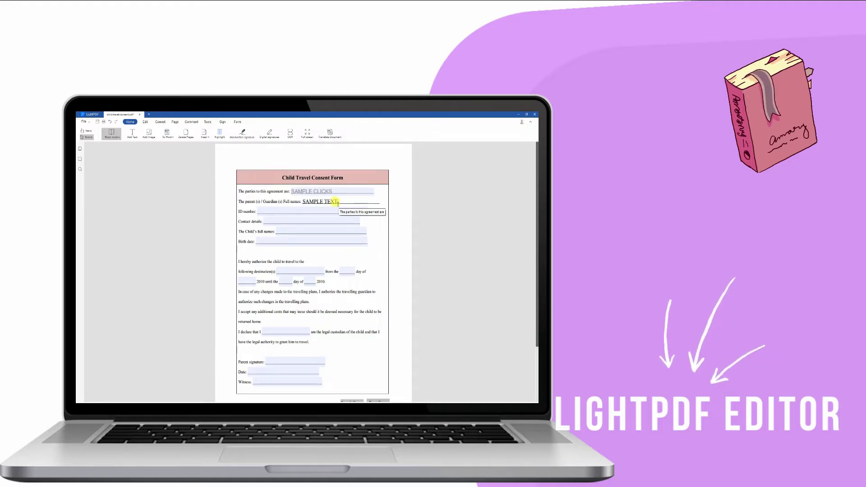
pyautogui.click(335, 210)
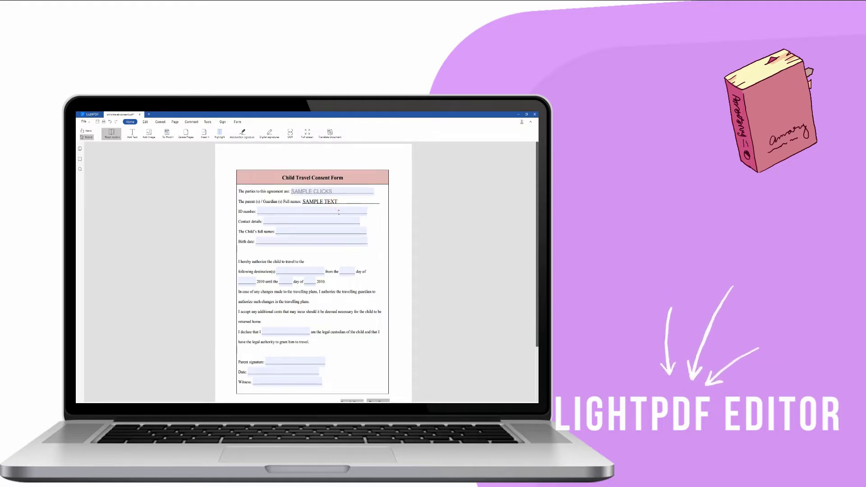
pyautogui.click(356, 212)
pyautogui.write('SAMPLE TEXT')
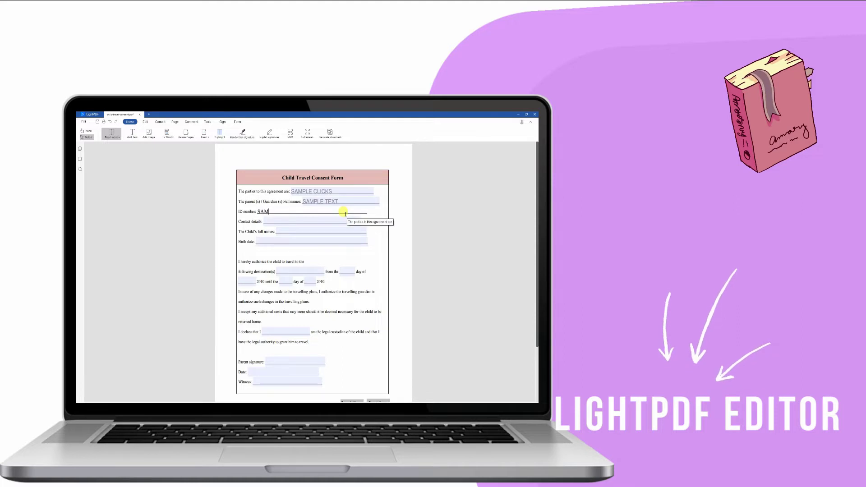
pyautogui.click(313, 221)
pyautogui.write('SAMPLE TE')
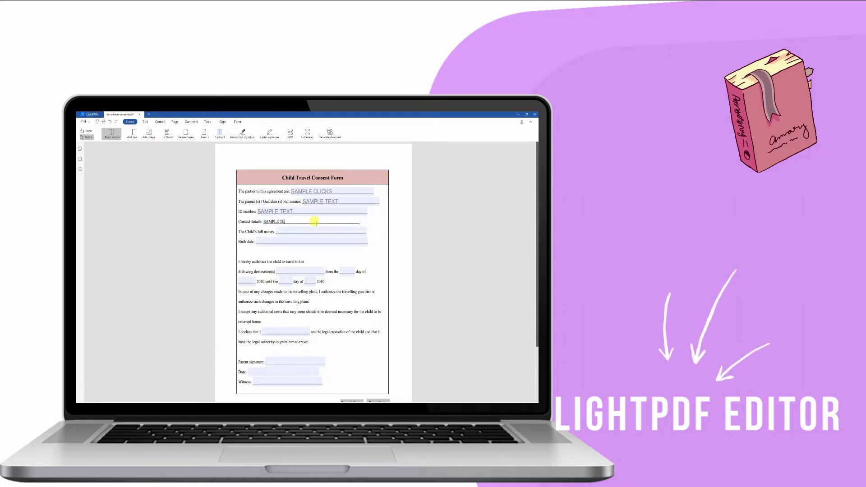
pyautogui.write('XT')
pyautogui.click(412, 251)
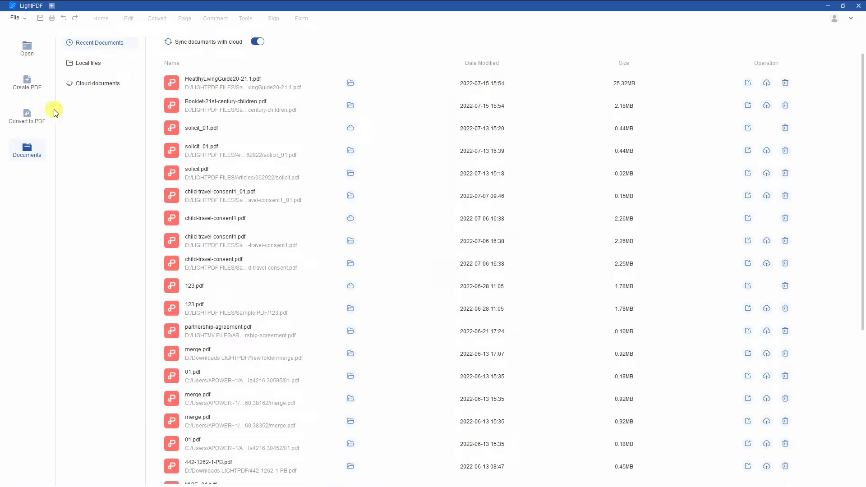
# Open HealthyLivingGuide20-21.1.pdf from the Sample PDF folder
pyautogui.click(27, 49)
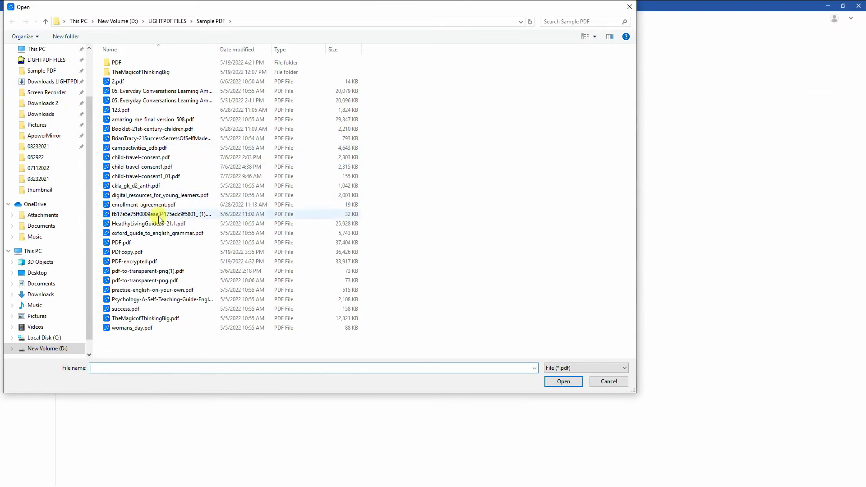
pyautogui.doubleClick(149, 223)
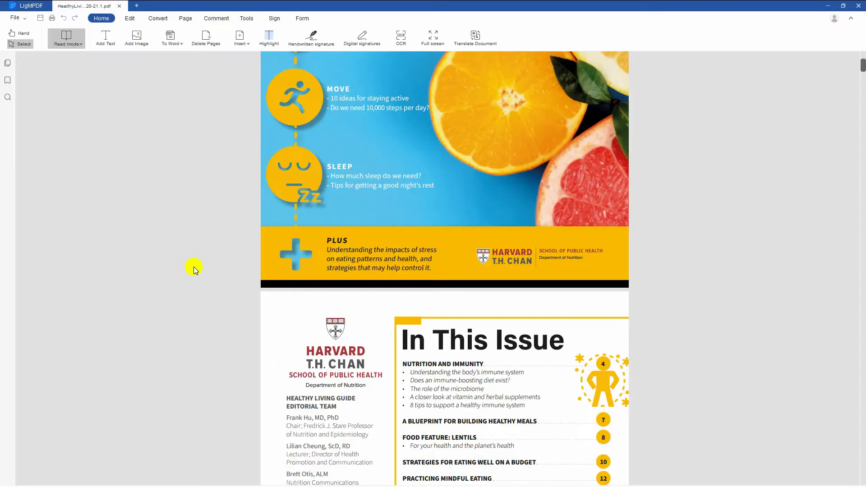
# Show the Bookmark panel and add a 'Front page' bookmark for the cover
pyautogui.click(8, 82)
pyautogui.scroll(5, 289, 192)
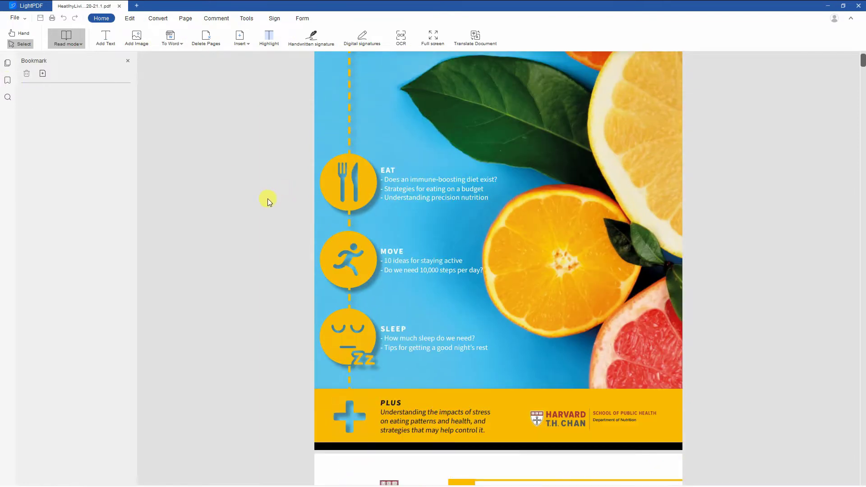
pyautogui.scroll(4, 265, 200)
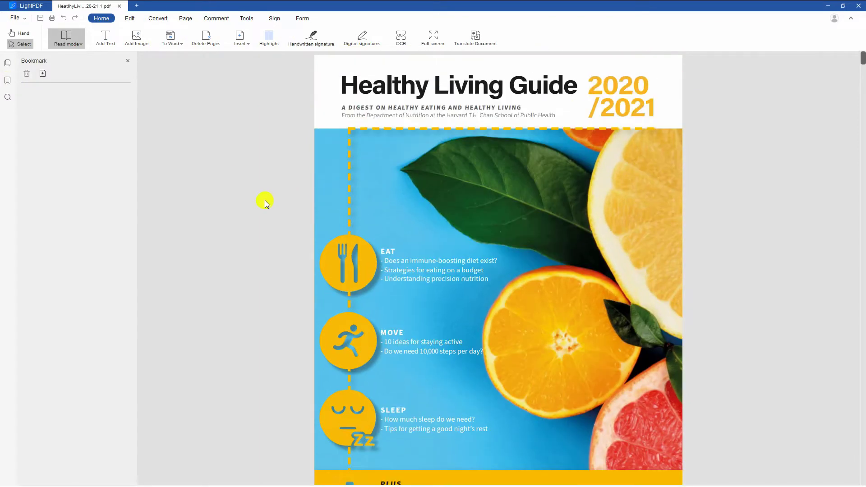
pyautogui.click(41, 74)
pyautogui.write('Front page')
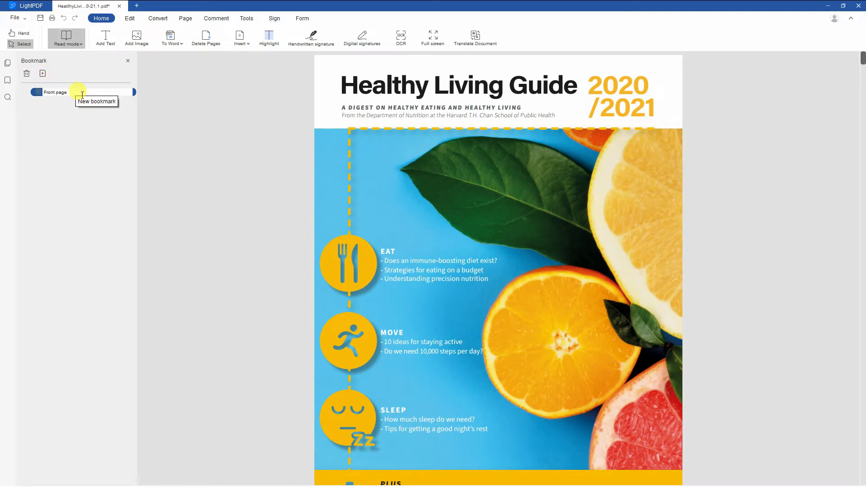
pyautogui.scroll(-5, 228, 166)
pyautogui.scroll(-5, 229, 175)
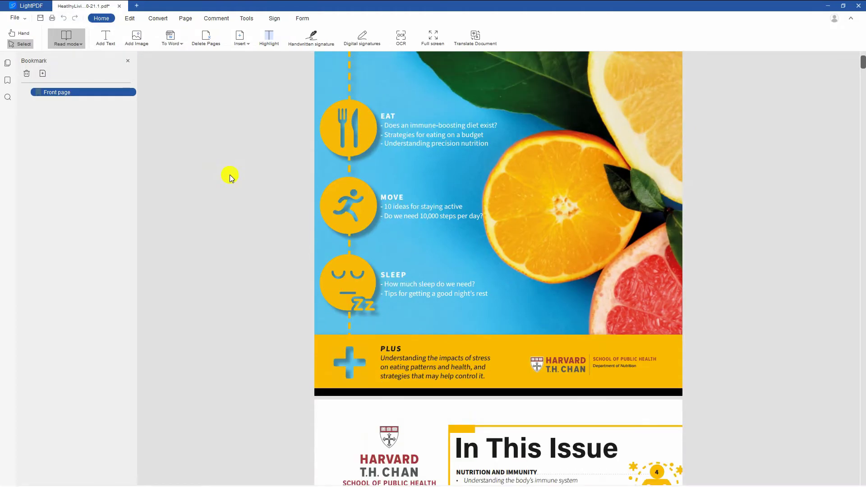
pyautogui.scroll(-5, 234, 168)
pyautogui.scroll(-5, 234, 168)
pyautogui.scroll(-5, 246, 159)
# Add Nutrition and Immunity, Lentils and Mindful Eating bookmarks on their pages
pyautogui.click(42, 74)
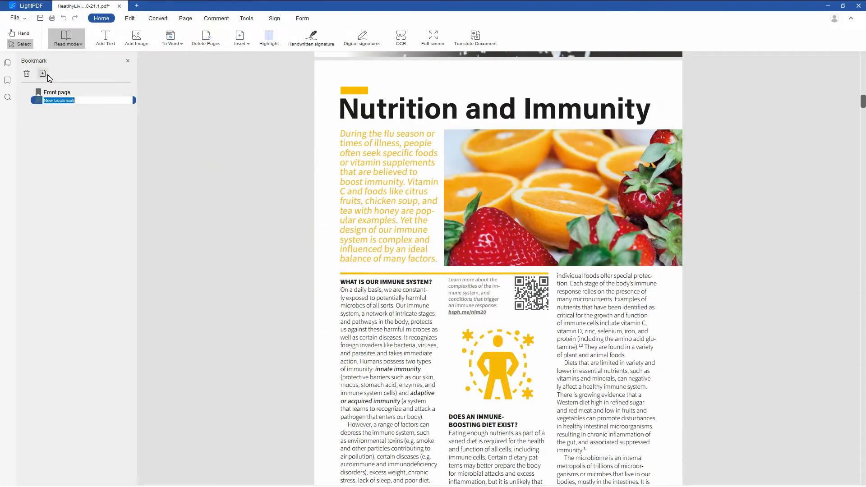
pyautogui.write('utrition and Immunity')
pyautogui.press('Return')
pyautogui.scroll(-5, 276, 208)
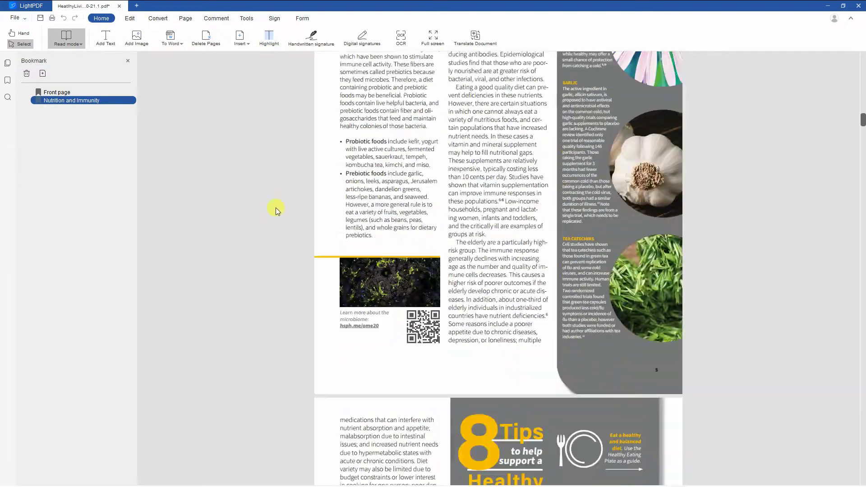
pyautogui.scroll(-5, 265, 227)
pyautogui.scroll(-5, 264, 227)
pyautogui.click(42, 74)
pyautogui.write('Lentils')
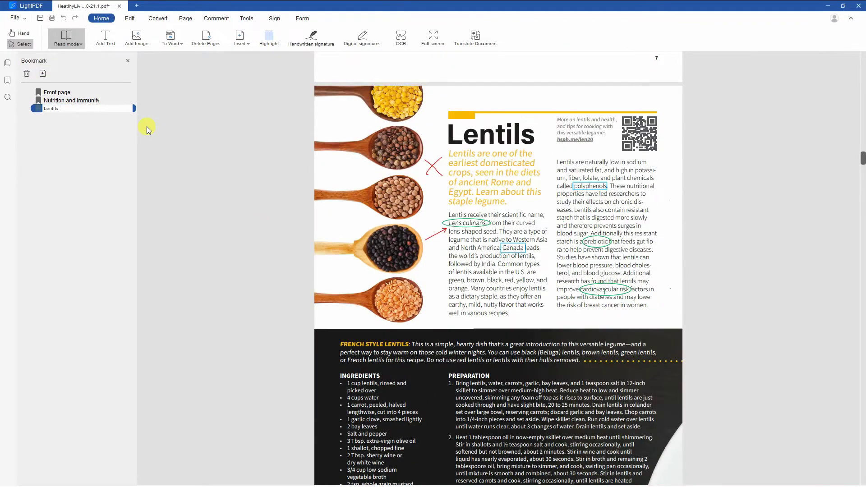
pyautogui.press('Return')
pyautogui.scroll(-5, 235, 180)
pyautogui.scroll(-10, 235, 181)
pyautogui.scroll(-8, 241, 177)
pyautogui.scroll(-3, 241, 178)
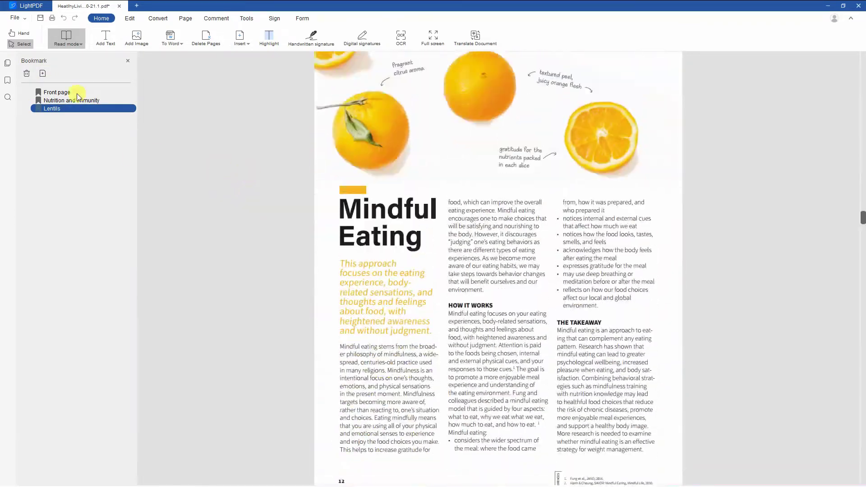
pyautogui.click(43, 73)
pyautogui.write('Mindful Eating')
pyautogui.press('Return')
# Verify the Front page, Lentils and Mindful Eating bookmarks jump correctly, then save the guide
pyautogui.click(57, 92)
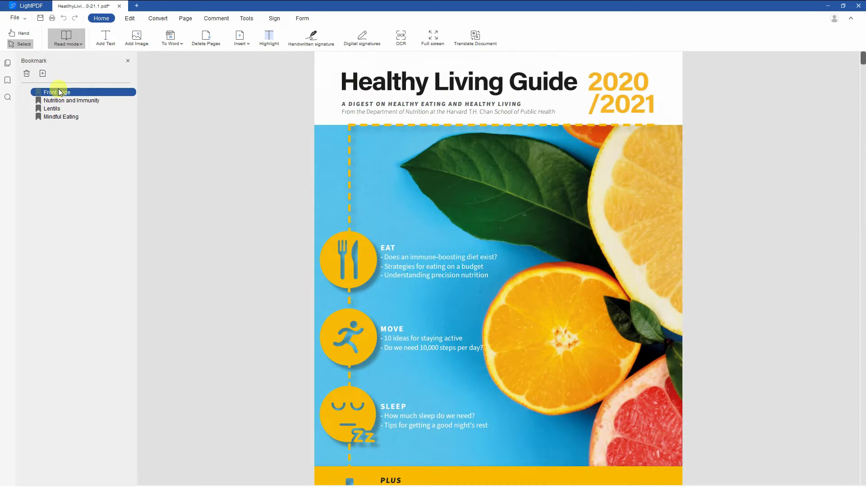
pyautogui.click(51, 108)
pyautogui.click(62, 116)
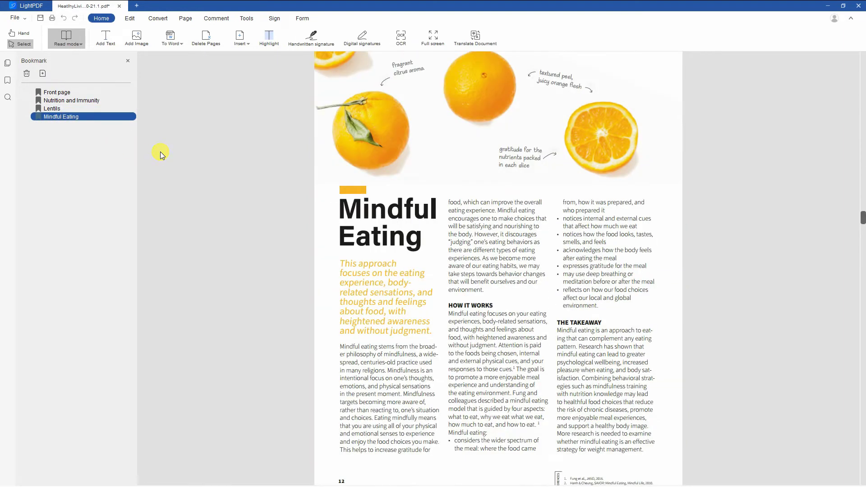
pyautogui.click(41, 18)
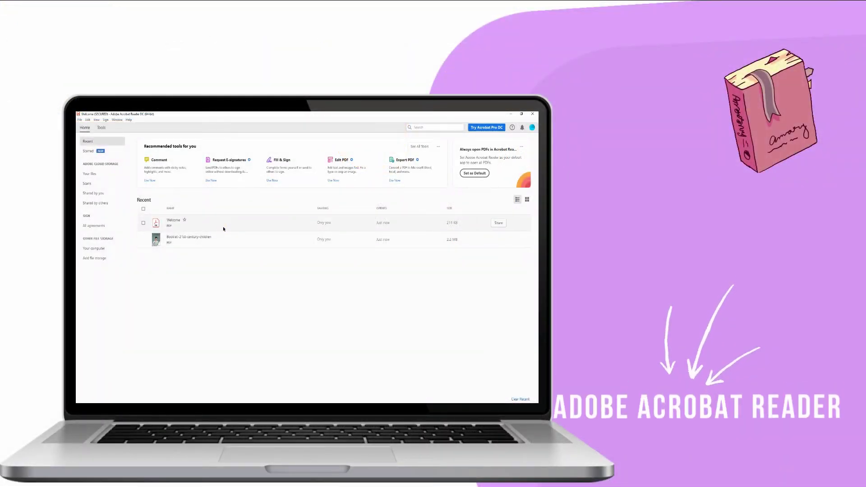
# Open the Welcome PDF in Acrobat Reader, show its bookmarks and visit the first four sections
pyautogui.click(224, 229)
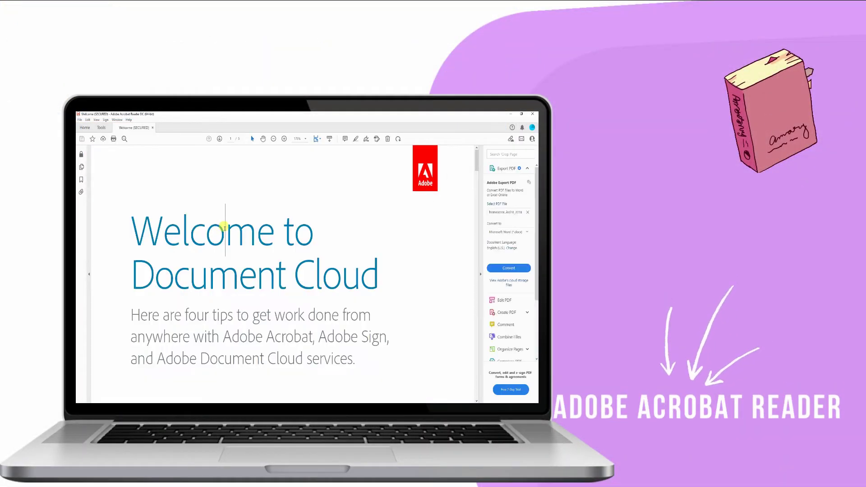
pyautogui.click(82, 181)
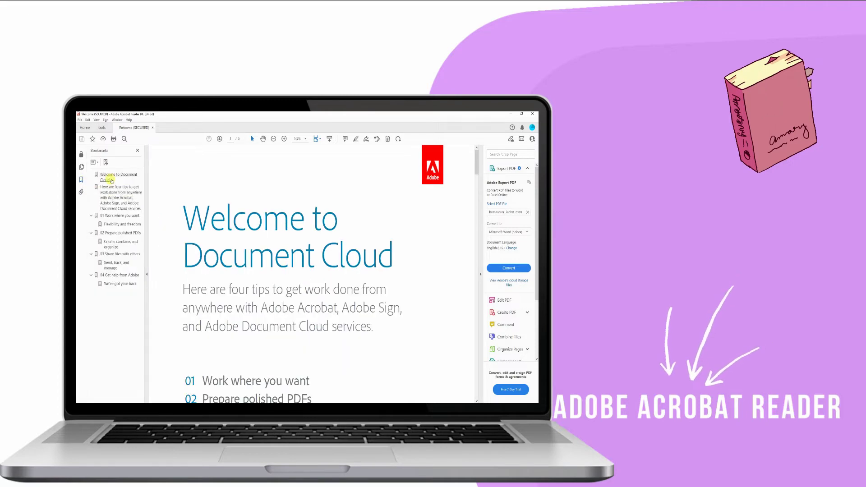
pyautogui.click(116, 190)
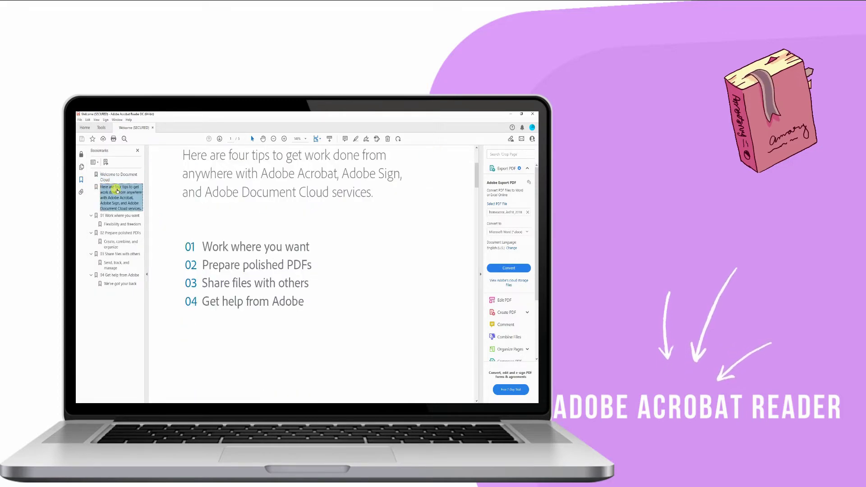
pyautogui.click(119, 215)
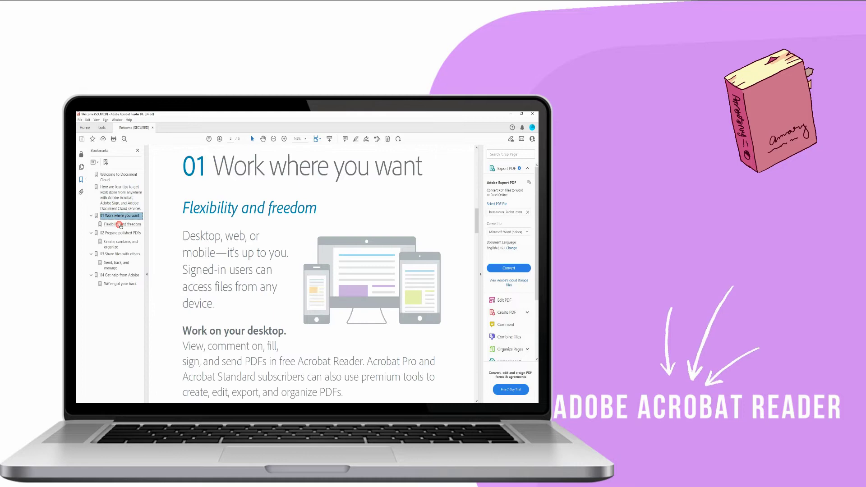
pyautogui.click(122, 223)
pyautogui.click(121, 233)
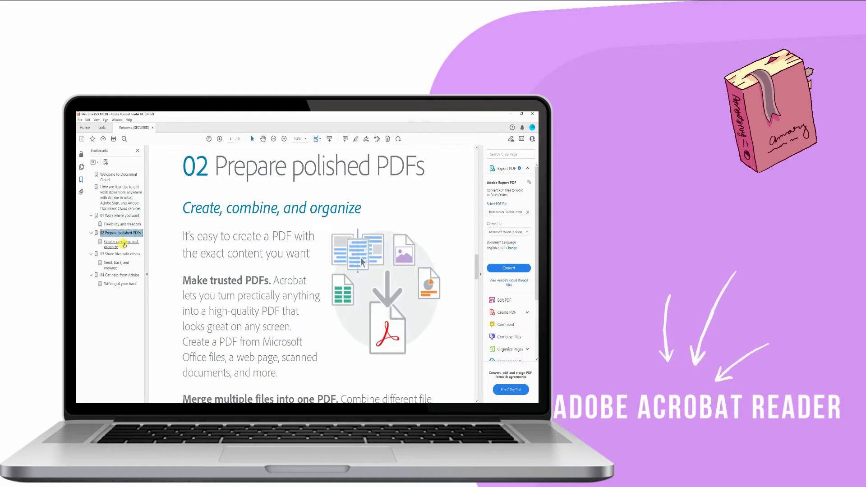
# Visit the remaining Welcome sections, then load the Healthy Living Guide into Sejda's bookmark editor
pyautogui.click(121, 243)
pyautogui.click(121, 254)
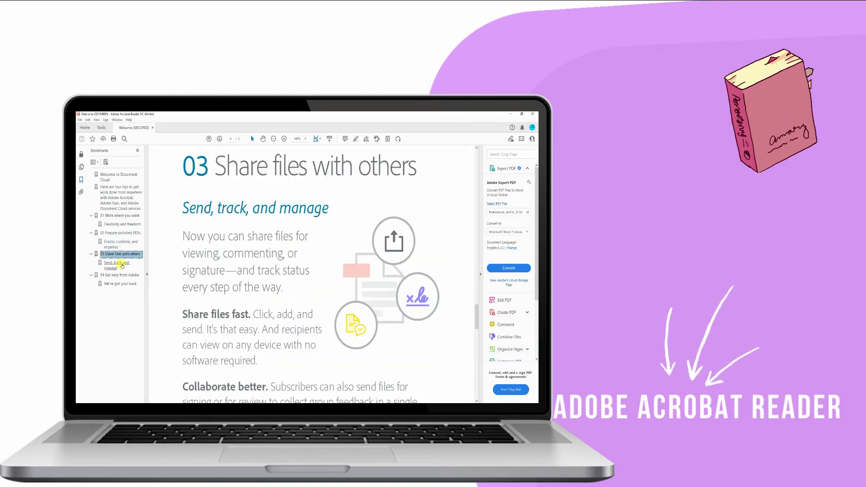
pyautogui.click(116, 264)
pyautogui.click(121, 283)
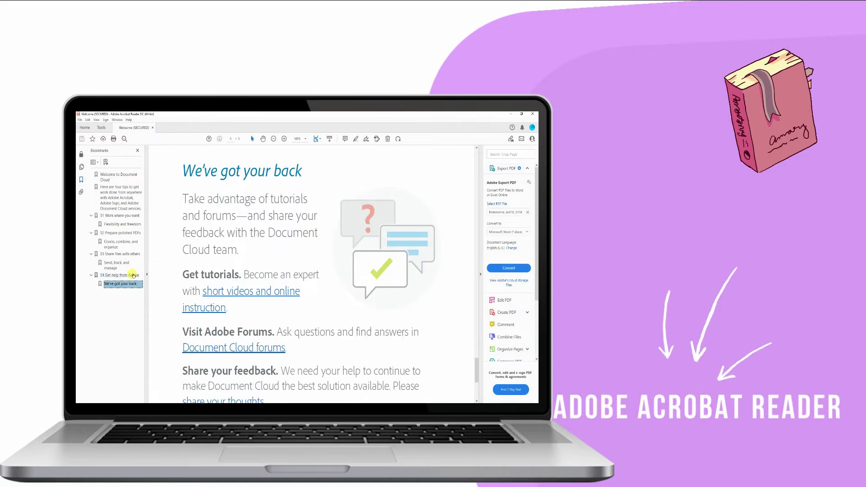
pyautogui.scroll(2, 223, 281)
pyautogui.scroll(2, 240, 247)
pyautogui.scroll(2, 244, 247)
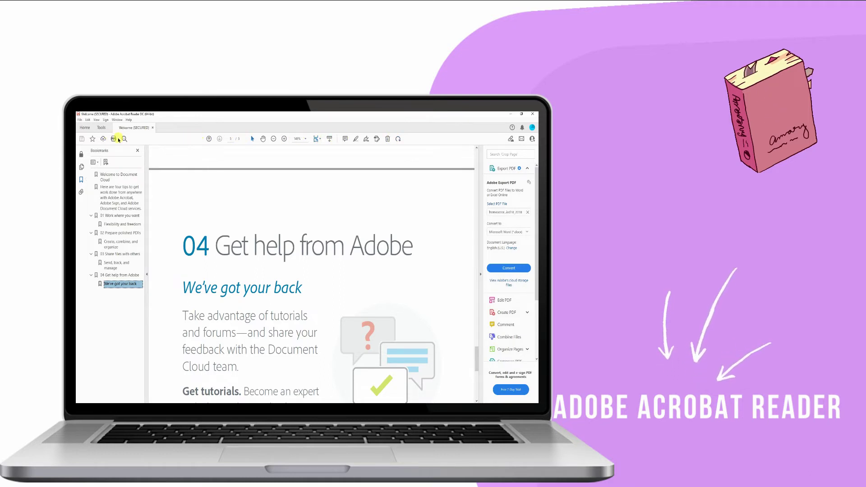
pyautogui.scroll(-2, 503, 298)
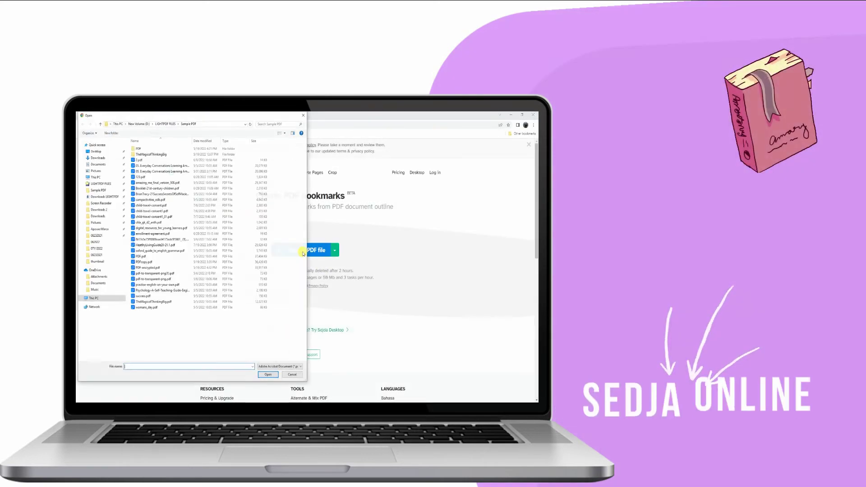
pyautogui.doubleClick(184, 249)
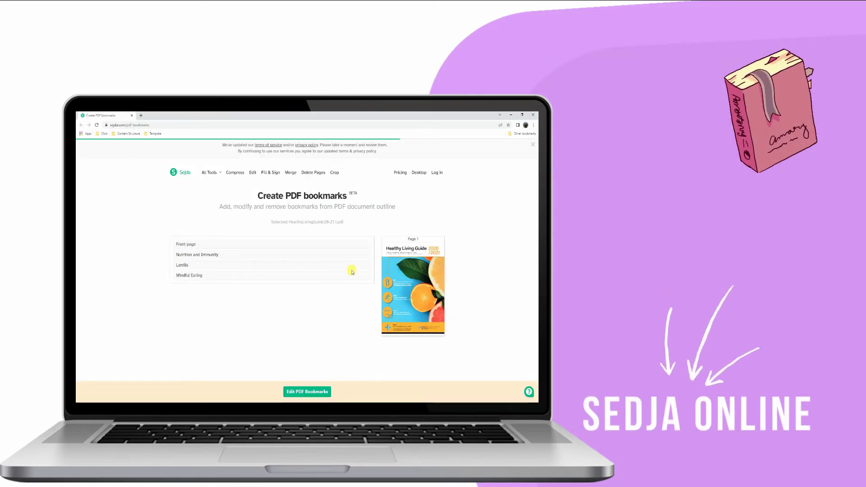
# Add sibling bookmarks Health During Covid-19 after Nutrition and Immunity and Building Healthy Meal after Lentils
pyautogui.click(300, 255)
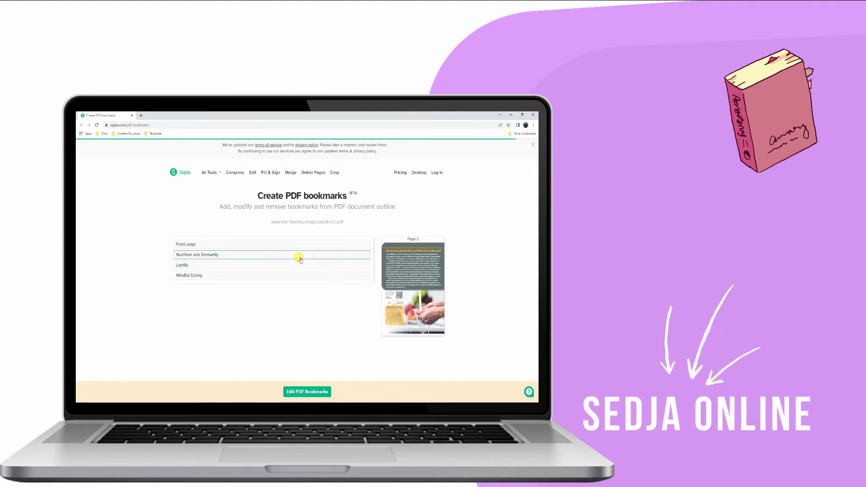
pyautogui.click(215, 245)
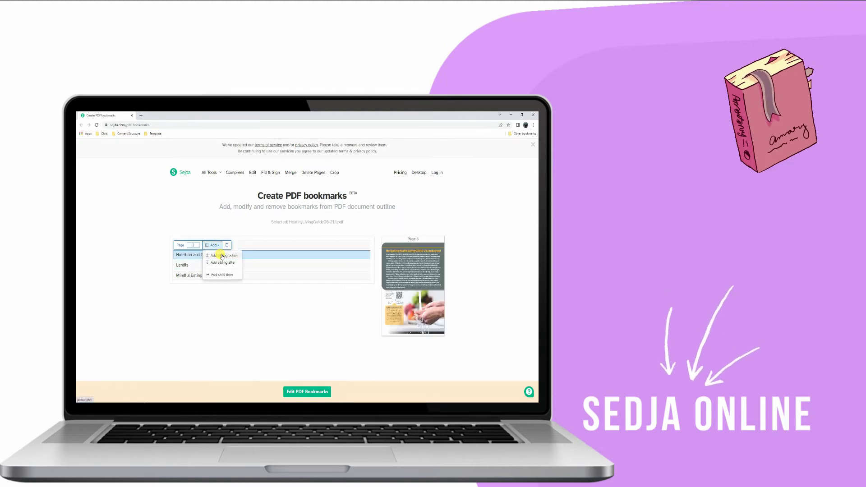
pyautogui.click(222, 263)
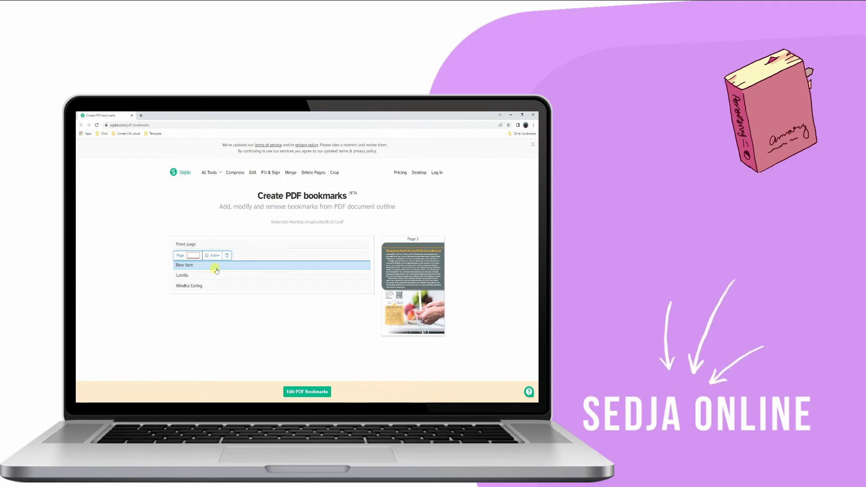
pyautogui.write('Health D')
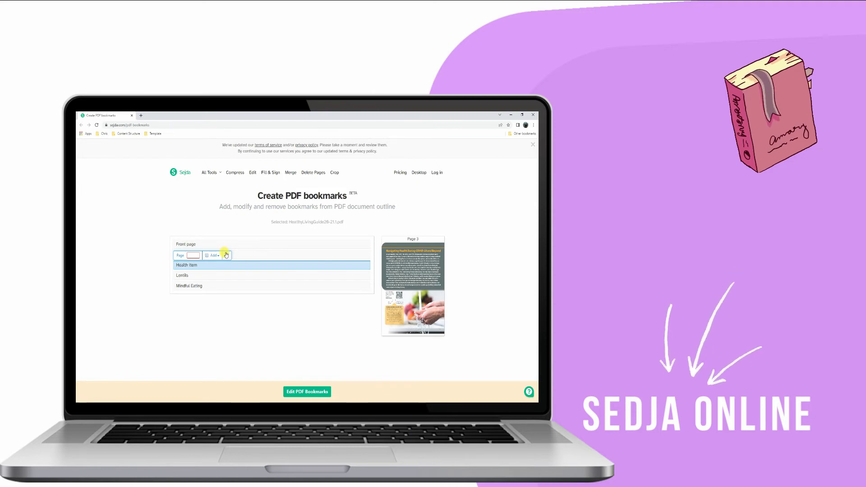
pyautogui.write('uring C')
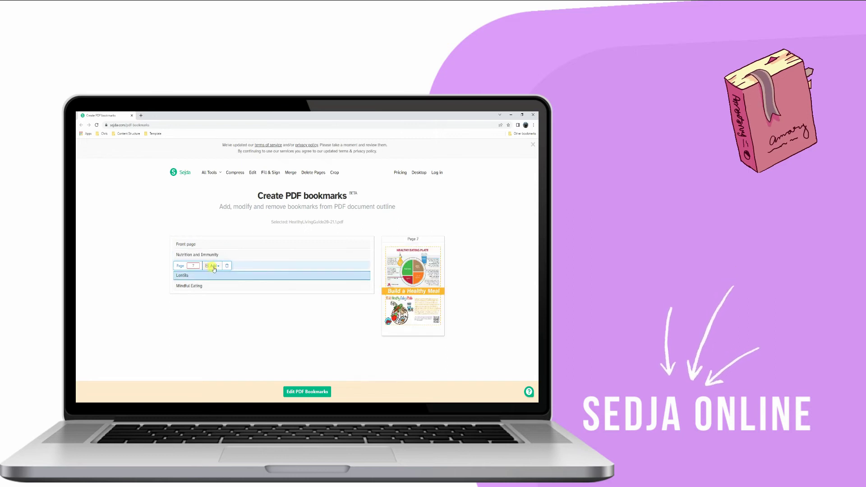
pyautogui.click(219, 284)
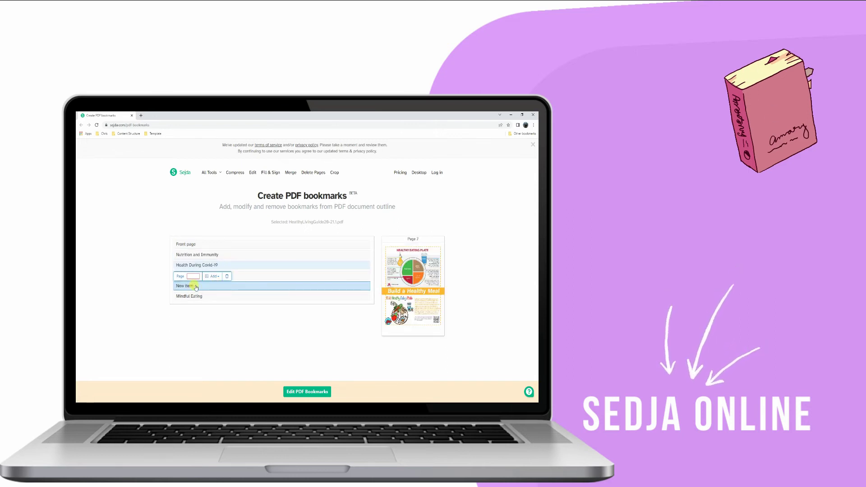
pyautogui.write('Building Healthyu')
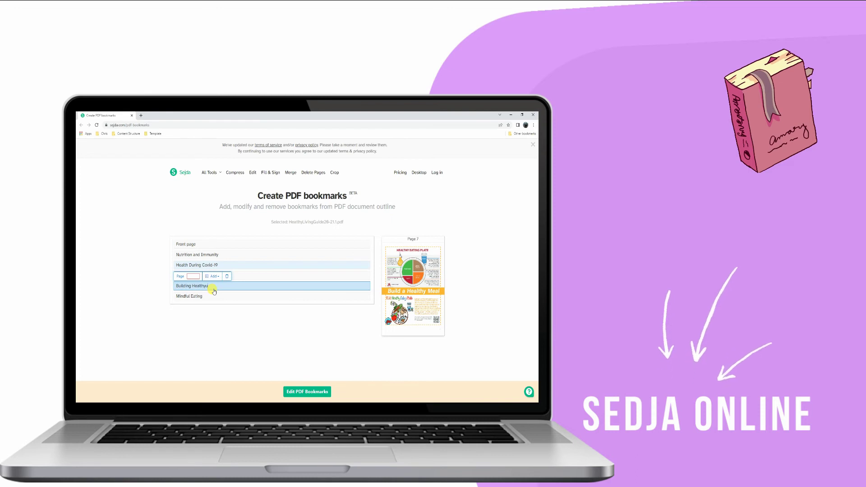
pyautogui.press('BackSpace')
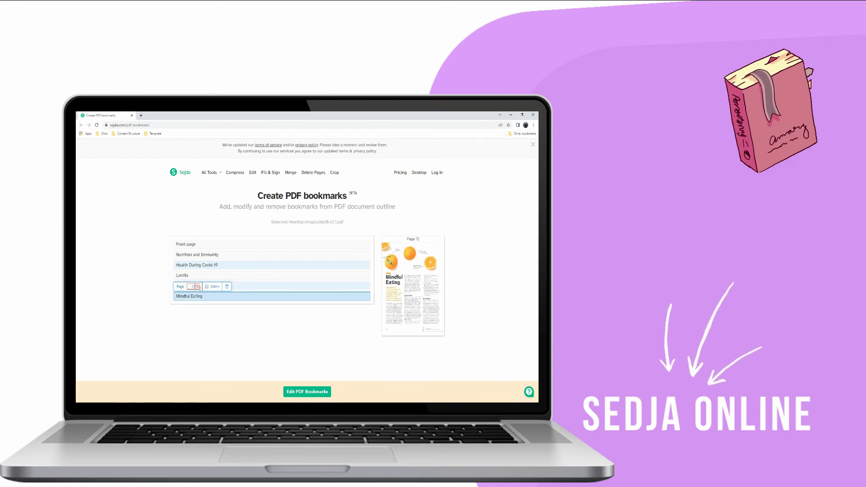
pyautogui.write('29')
# Start a child bookmark '10 Tips' under Mindful Eating for page 29
pyautogui.click(212, 286)
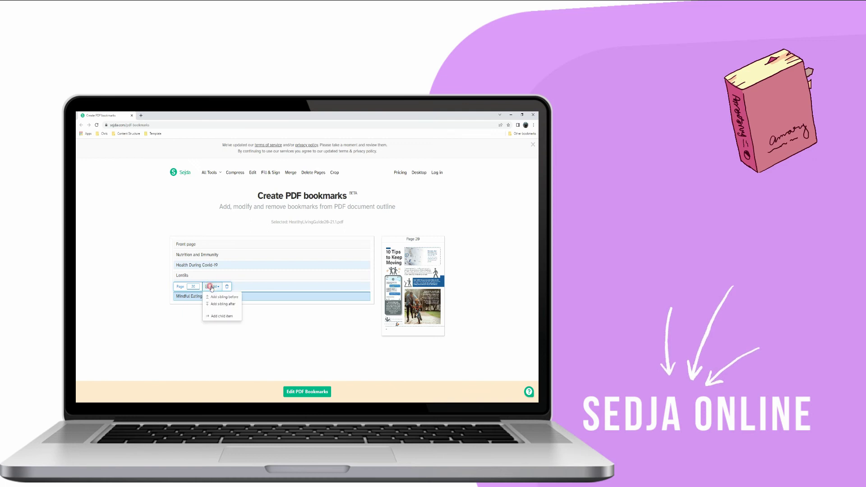
pyautogui.click(217, 316)
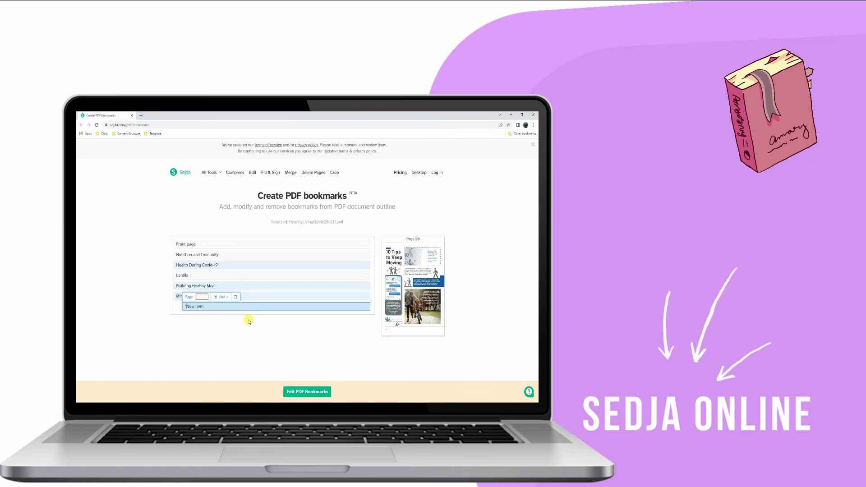
pyautogui.write('10 Tips')
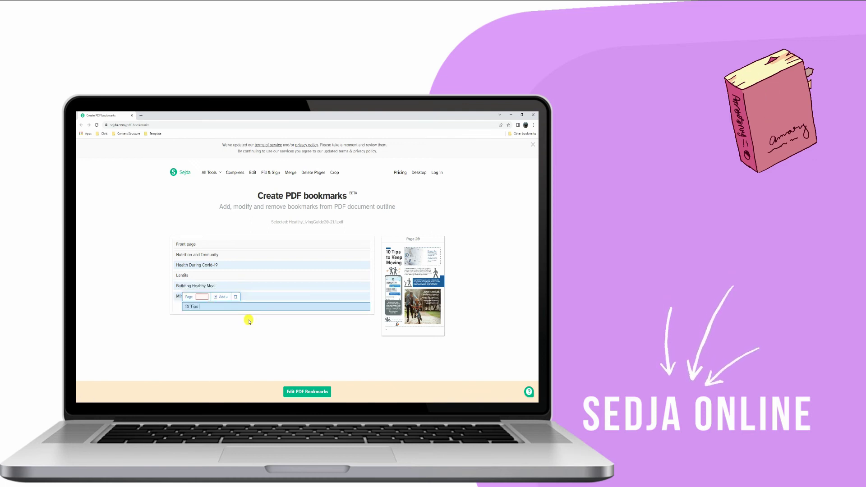